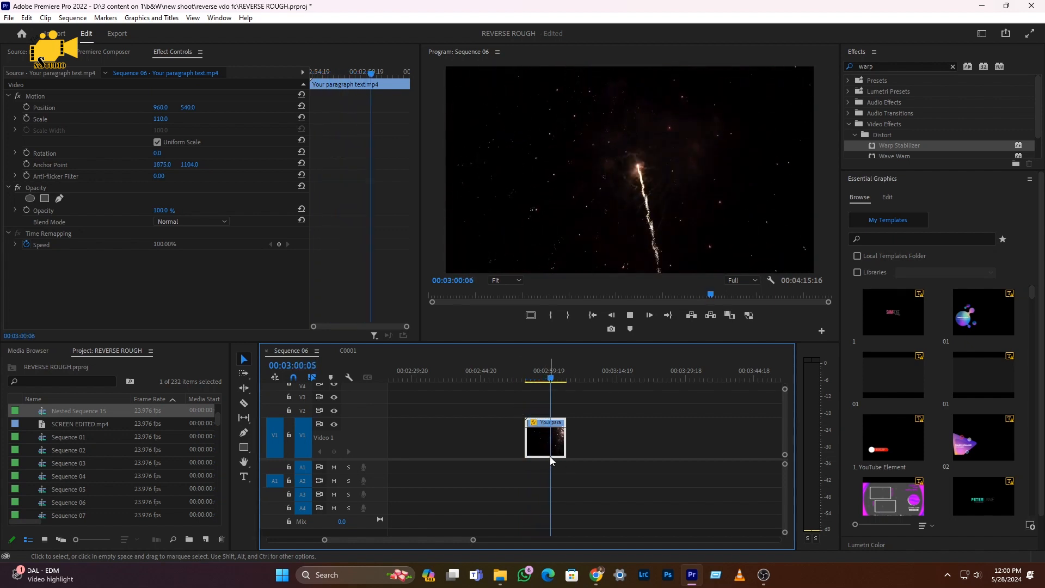
Stop playback and look at the Reverse Speed option in the fireworks clip's Speed/Duration settings before closing them
{"action": "key", "text": "space"}
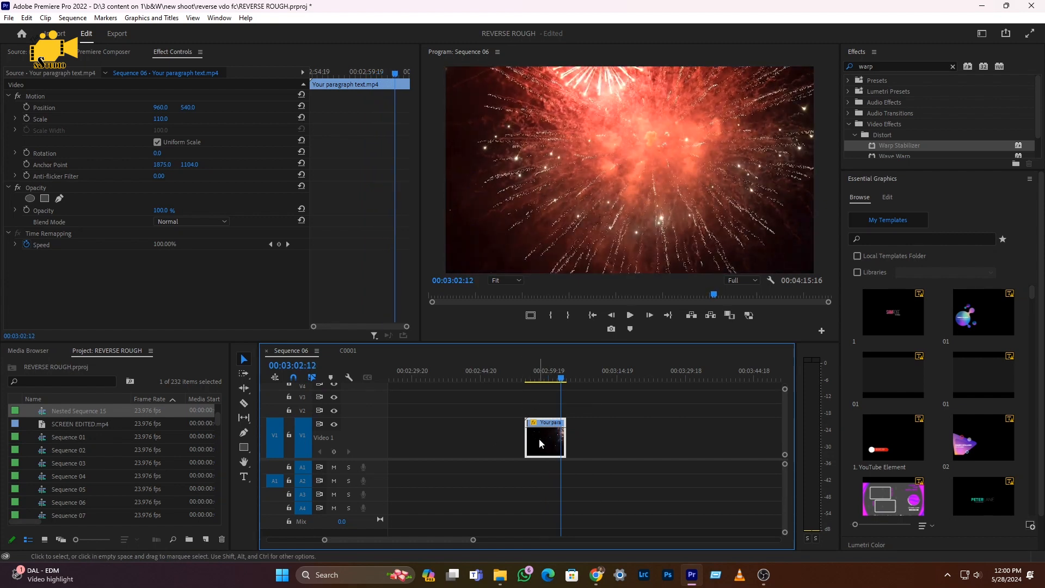
{"action": "right_click", "coordinate": [541, 443]}
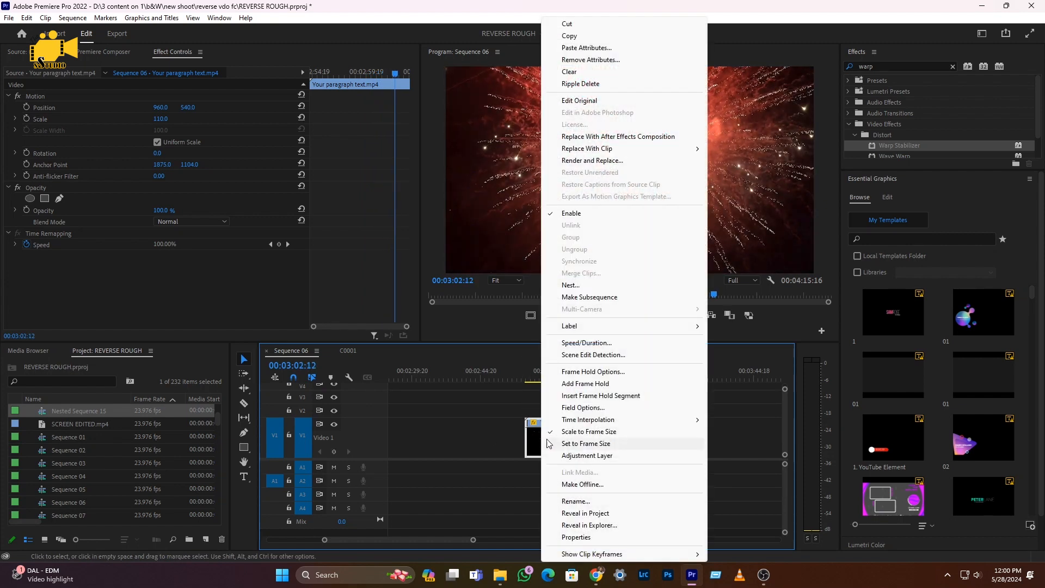
{"action": "left_click", "coordinate": [586, 343]}
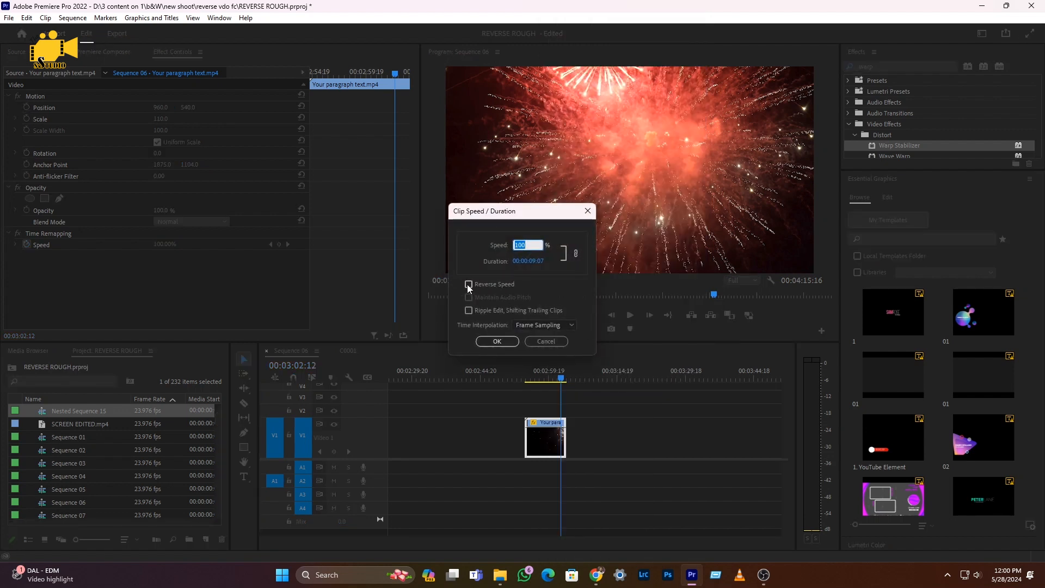
{"action": "left_click", "coordinate": [491, 342]}
Play the fireworks clip on V1 from its beginning twice and park the playhead at 00:02:58:04
{"action": "left_click", "coordinate": [523, 375]}
{"action": "key", "text": "space"}
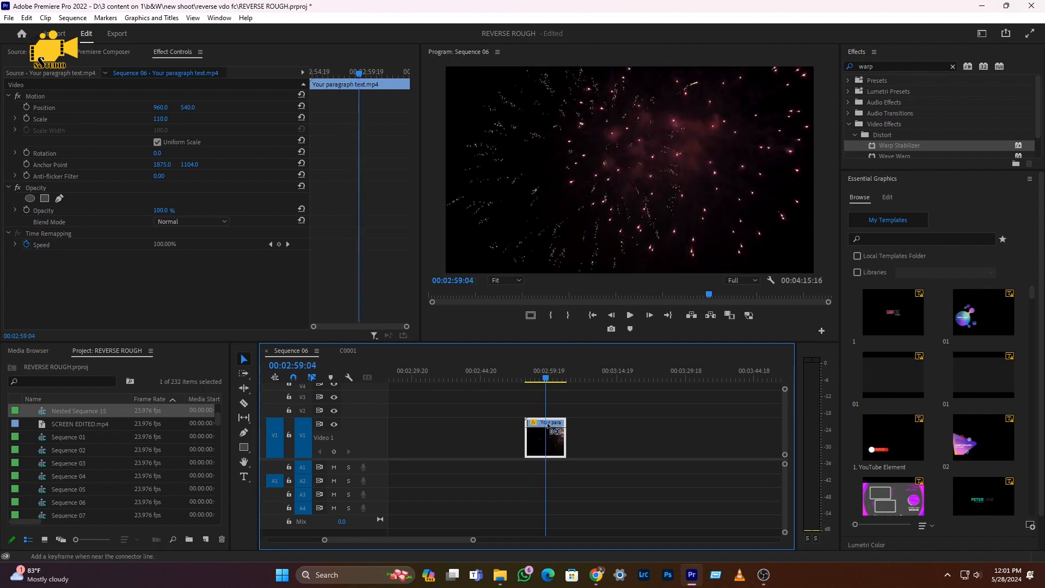
{"action": "left_click", "coordinate": [527, 375]}
{"action": "key", "text": "space"}
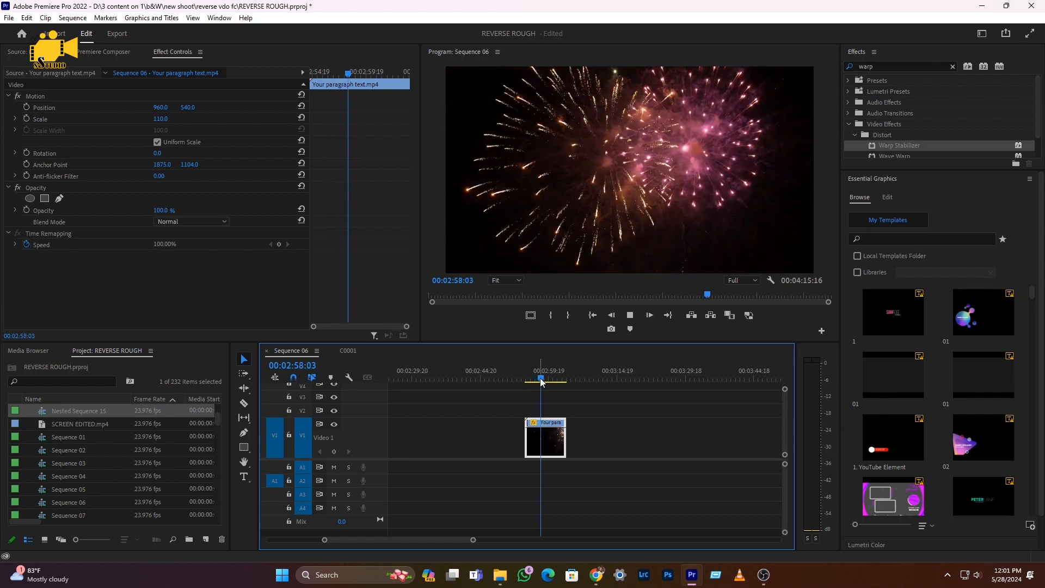
{"action": "left_click", "coordinate": [539, 381]}
{"action": "mouse_move", "coordinate": [540, 381]}
{"action": "left_mouse_down"}
{"action": "mouse_move", "coordinate": [552, 381]}
{"action": "mouse_move", "coordinate": [541, 381]}
{"action": "left_mouse_up"}
Lower the fireworks clip's opacity to 98% on its timeline connector line
{"action": "key", "text": "="}
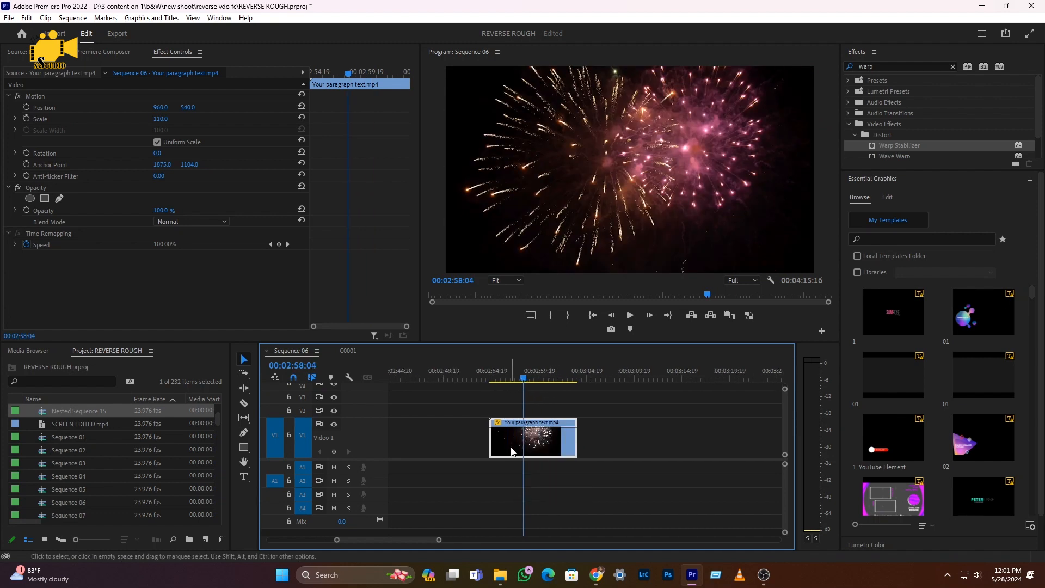
{"action": "left_click", "coordinate": [559, 494]}
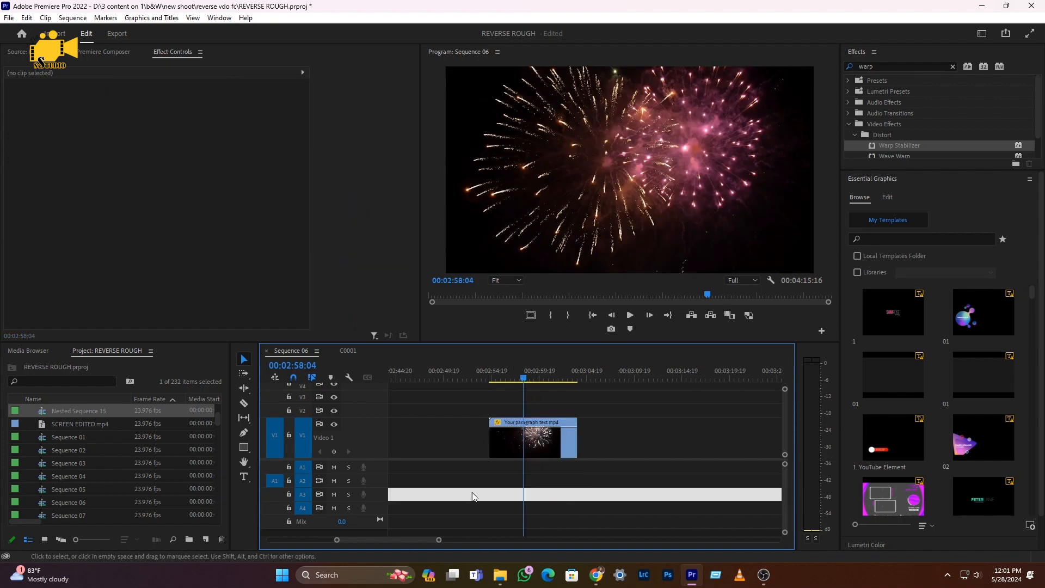
{"action": "left_click", "coordinate": [516, 445]}
{"action": "mouse_move", "coordinate": [555, 440]}
{"action": "left_mouse_down"}
{"action": "mouse_move", "coordinate": [556, 431]}
{"action": "mouse_move", "coordinate": [554, 453]}
{"action": "mouse_move", "coordinate": [554, 431]}
{"action": "left_mouse_up"}
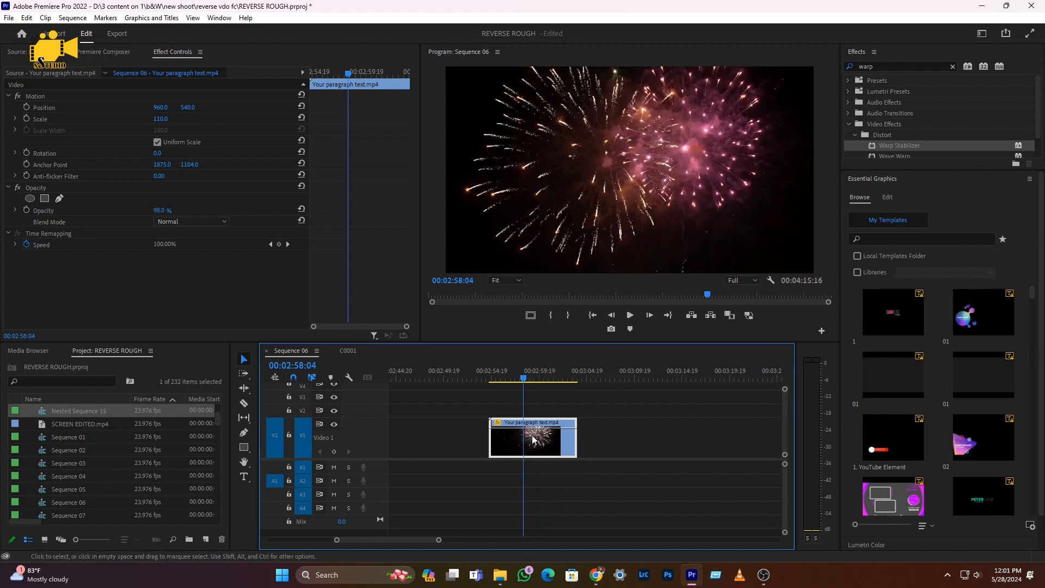
Show the Time Remapping Speed keyframes on the fireworks clip in the timeline
{"action": "right_click", "coordinate": [532, 441]}
{"action": "mouse_move", "coordinate": [627, 554]}
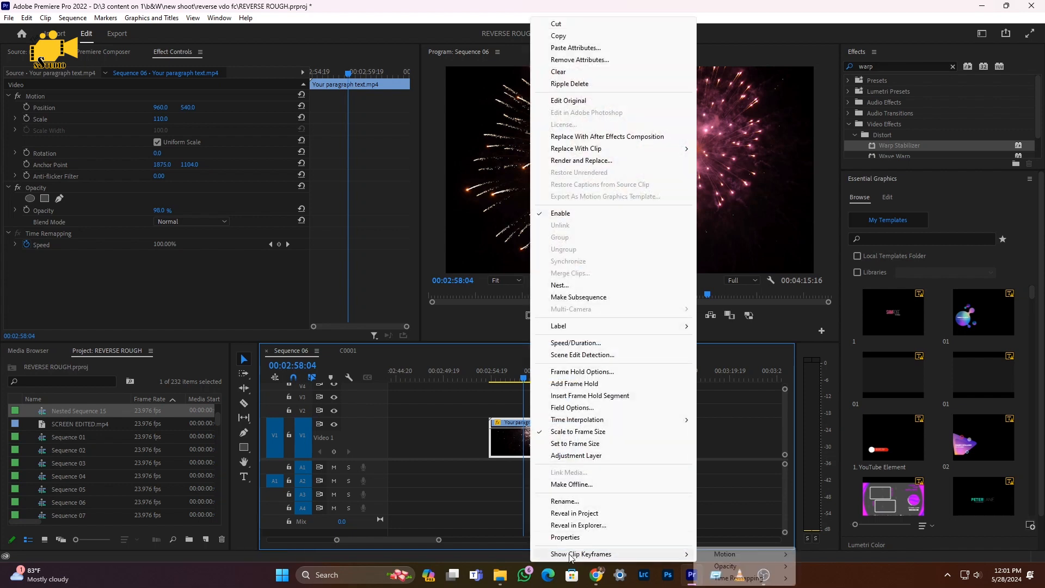
{"action": "mouse_move", "coordinate": [731, 580]}
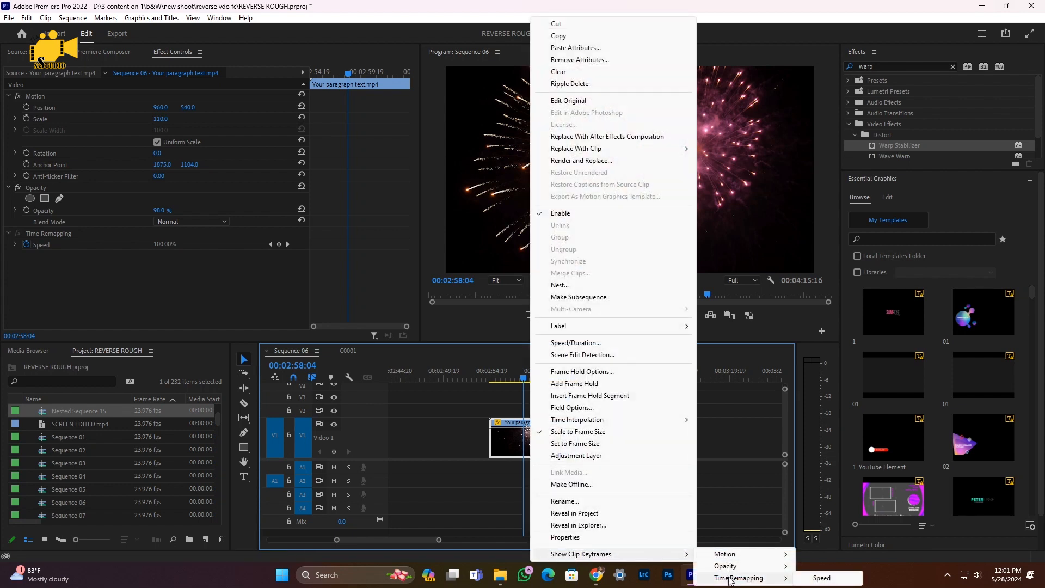
{"action": "left_click", "coordinate": [823, 579]}
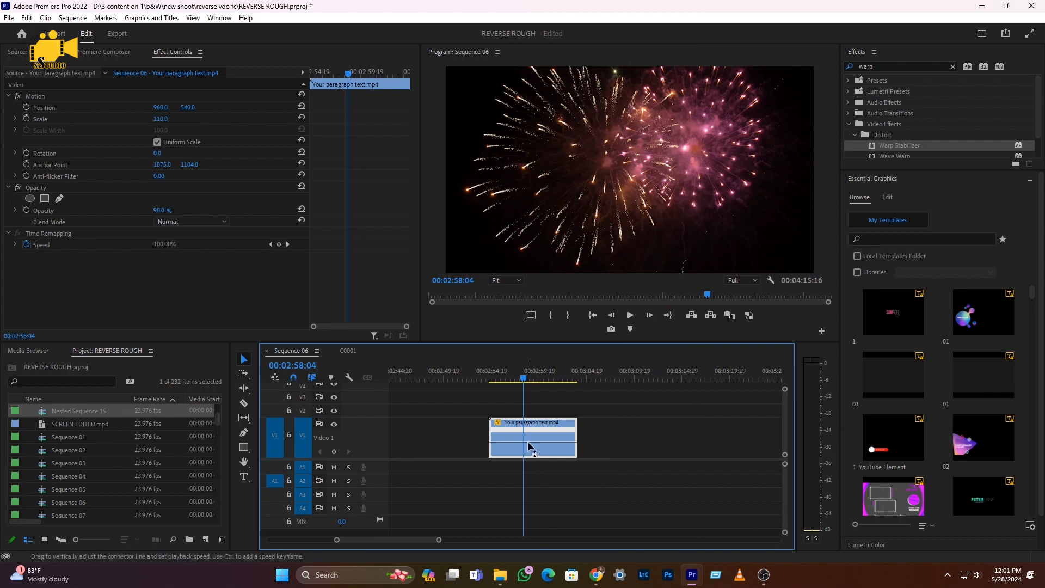
Raise the fireworks clip's speed line to 163% and preview the faster playback
{"action": "left_click_drag", "start_coordinate": [533, 438], "coordinate": [534, 435]}
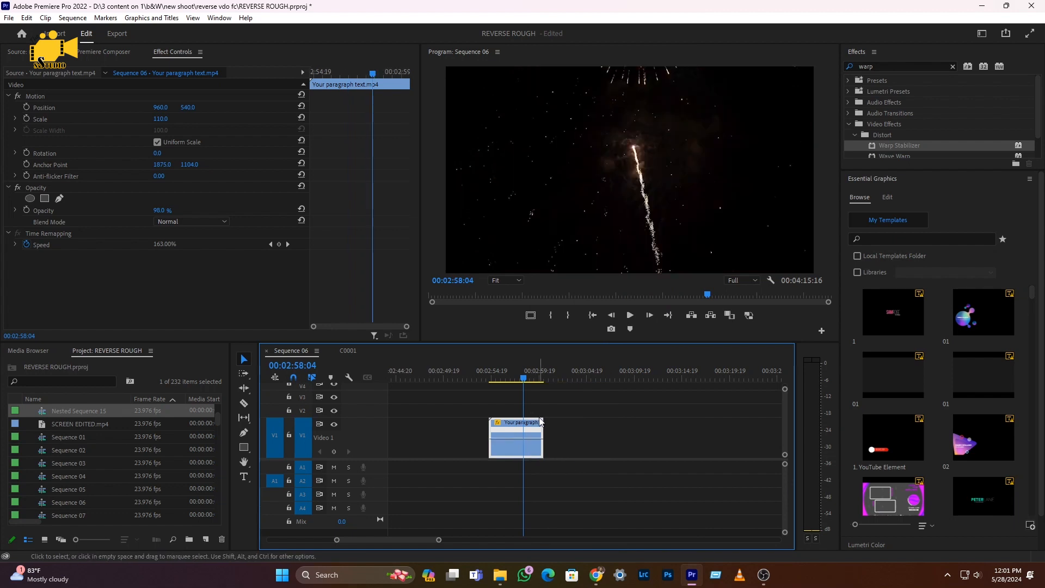
{"action": "key", "text": "space"}
{"action": "key", "text": "space"}
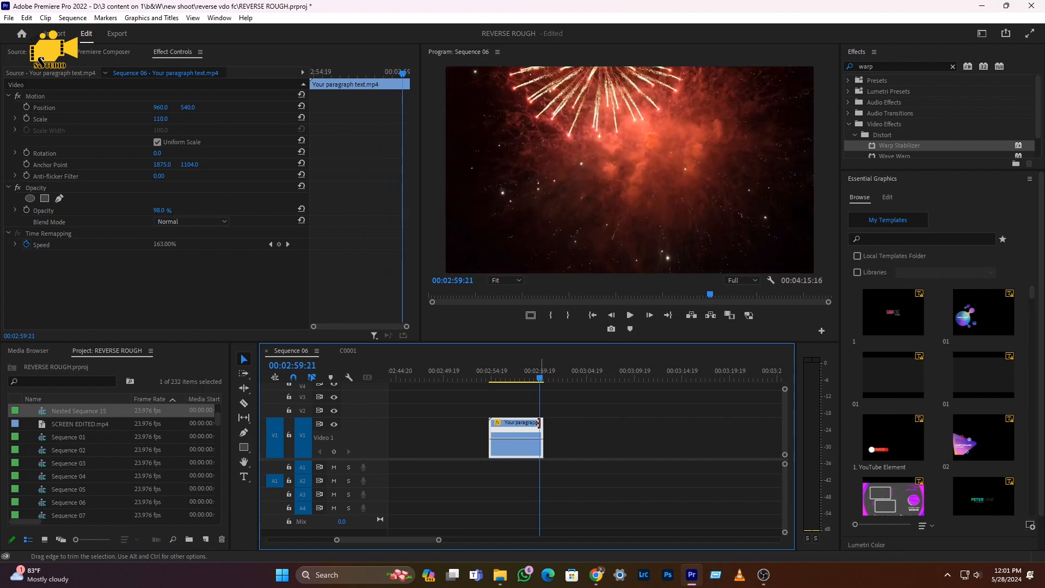
Try slowing the fireworks clip to 30% speed, preview it, and undo the slowdown
{"action": "left_click_drag", "start_coordinate": [537, 469], "coordinate": [537, 487]}
{"action": "key", "text": "space"}
{"action": "key", "text": "space"}
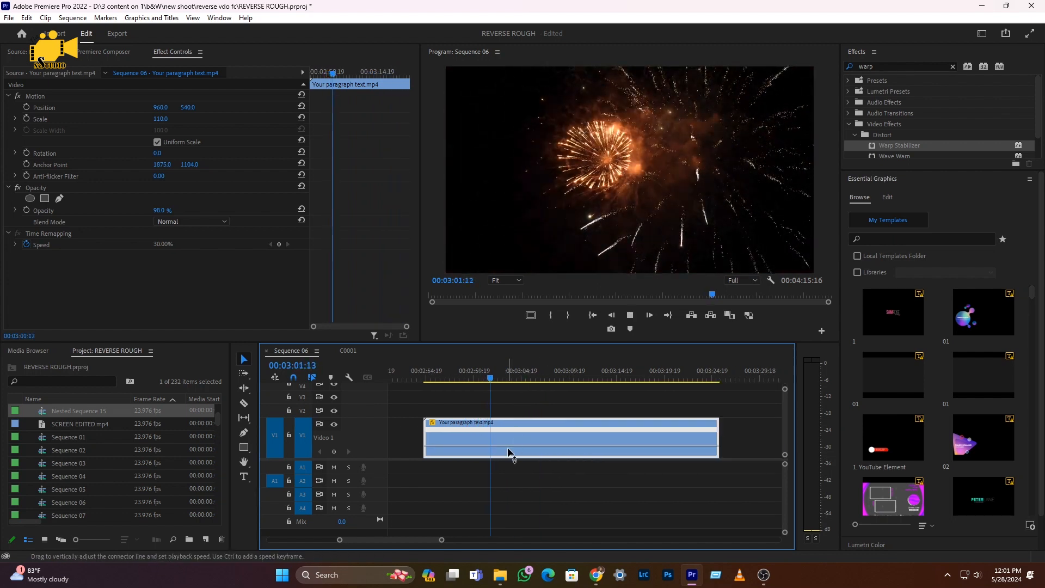
{"action": "key", "text": "ctrl+z"}
{"action": "left_click_drag", "start_coordinate": [536, 442], "coordinate": [537, 443]}
{"action": "key", "text": "ctrl+z"}
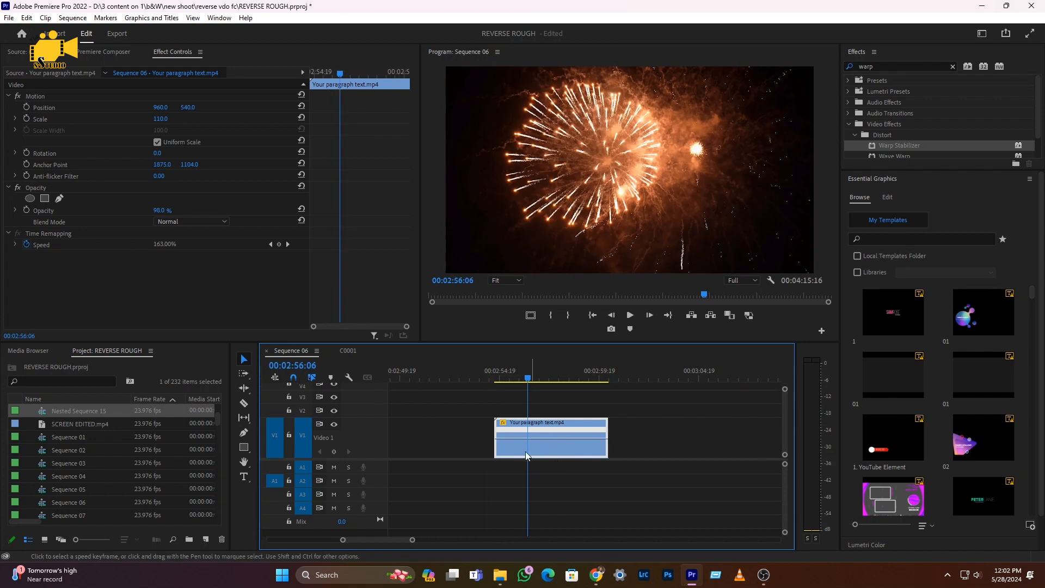
Add a speed keyframe at about 00:02:56:00 with the Pen tool and stretch it into a reverse section ending at 00:02:56:21
{"action": "scroll", "coordinate": [487, 466], "scroll_direction": "right", "scroll_amount": 2}
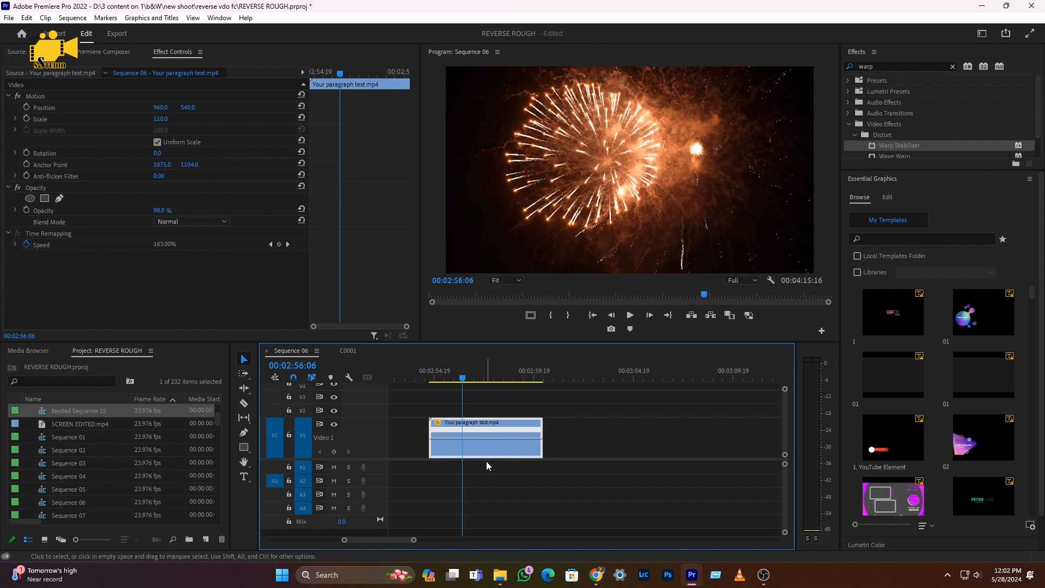
{"action": "key", "text": "p"}
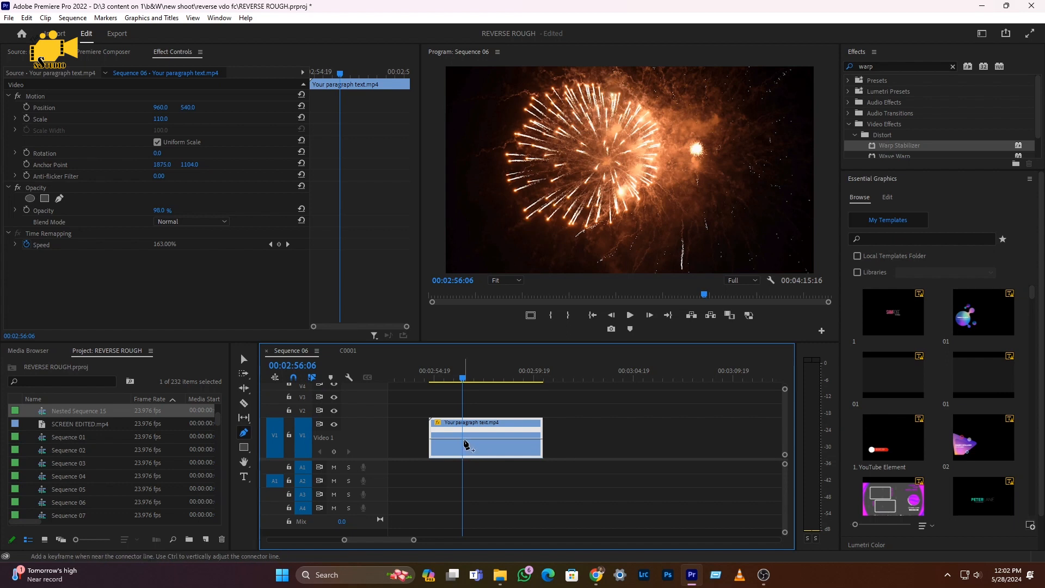
{"action": "mouse_move", "coordinate": [463, 378]}
{"action": "left_mouse_down"}
{"action": "mouse_move", "coordinate": [447, 377]}
{"action": "mouse_move", "coordinate": [457, 378]}
{"action": "left_mouse_up"}
{"action": "left_click", "coordinate": [457, 439]}
{"action": "left_click_drag", "start_coordinate": [457, 377], "coordinate": [476, 382]}
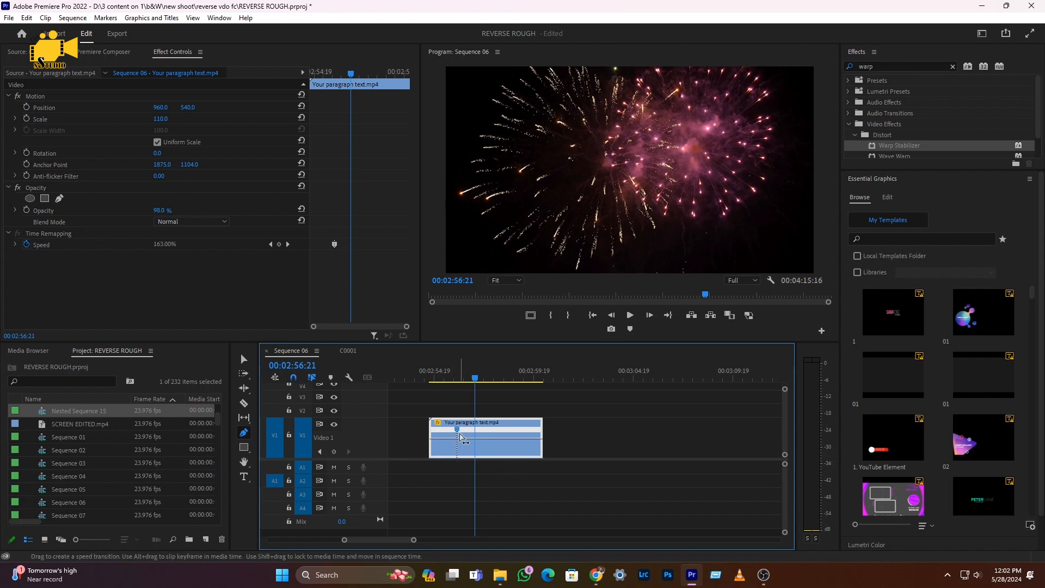
{"action": "left_click_drag", "start_coordinate": [459, 435], "coordinate": [480, 434]}
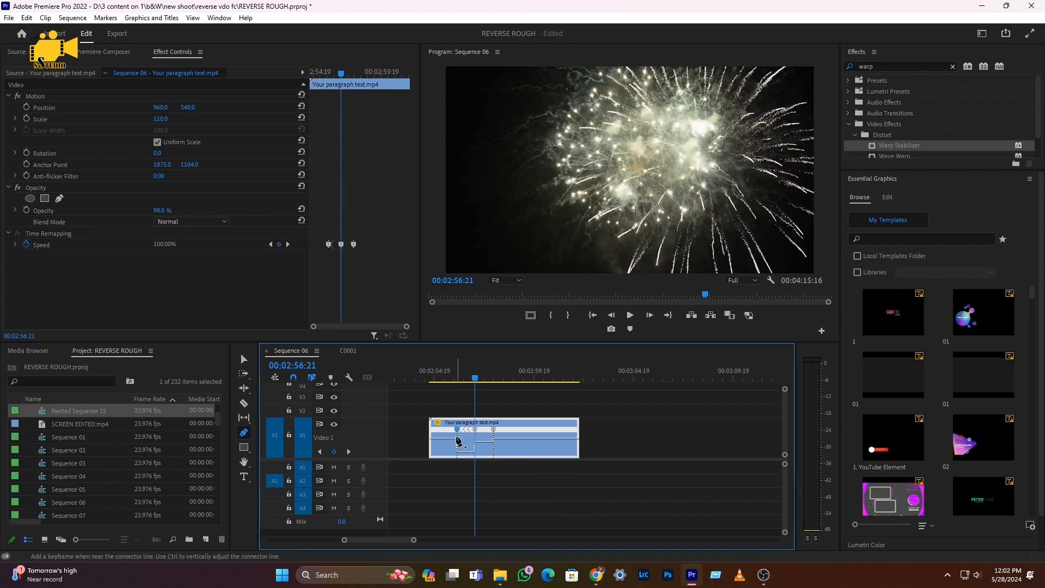
Examine the reverse section between the speed keyframes and play the clip from just before it
{"action": "scroll", "coordinate": [459, 440], "scroll_direction": "up", "scroll_amount": 5, "text": "alt"}
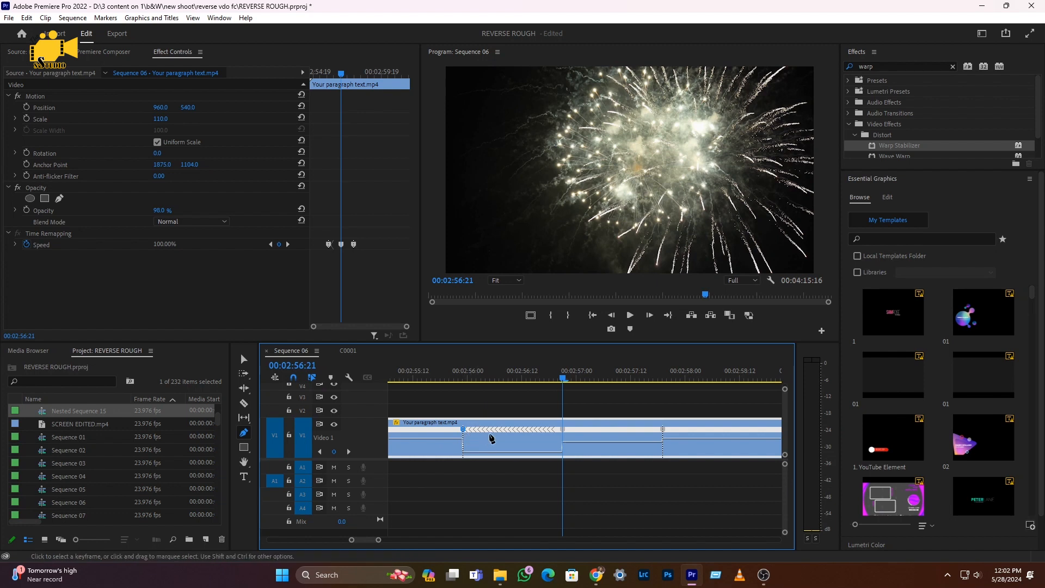
{"action": "scroll", "coordinate": [512, 438], "scroll_direction": "down", "scroll_amount": 4, "text": "alt"}
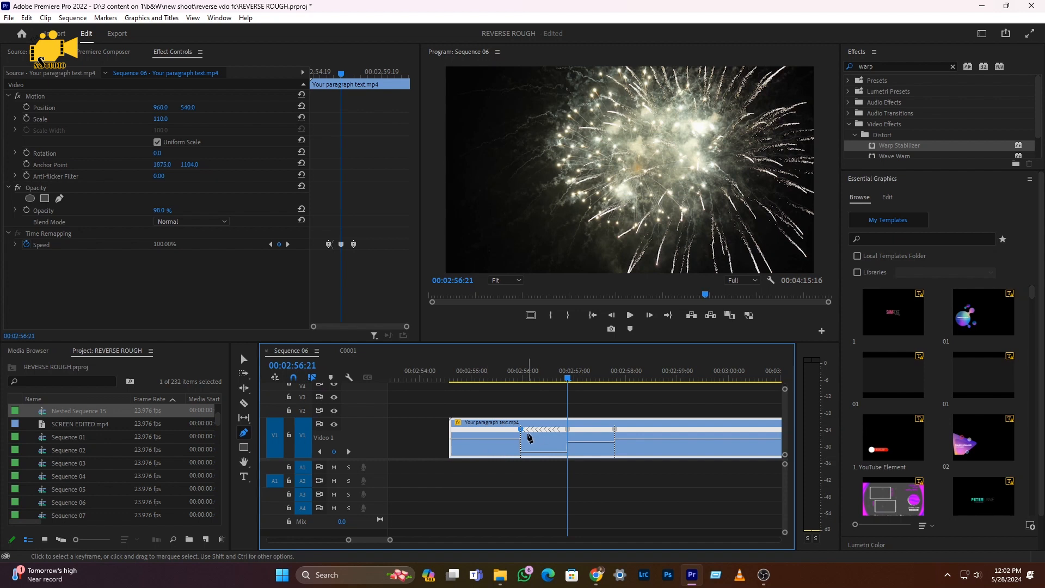
{"action": "scroll", "coordinate": [553, 434], "scroll_direction": "up", "scroll_amount": 2, "text": "alt"}
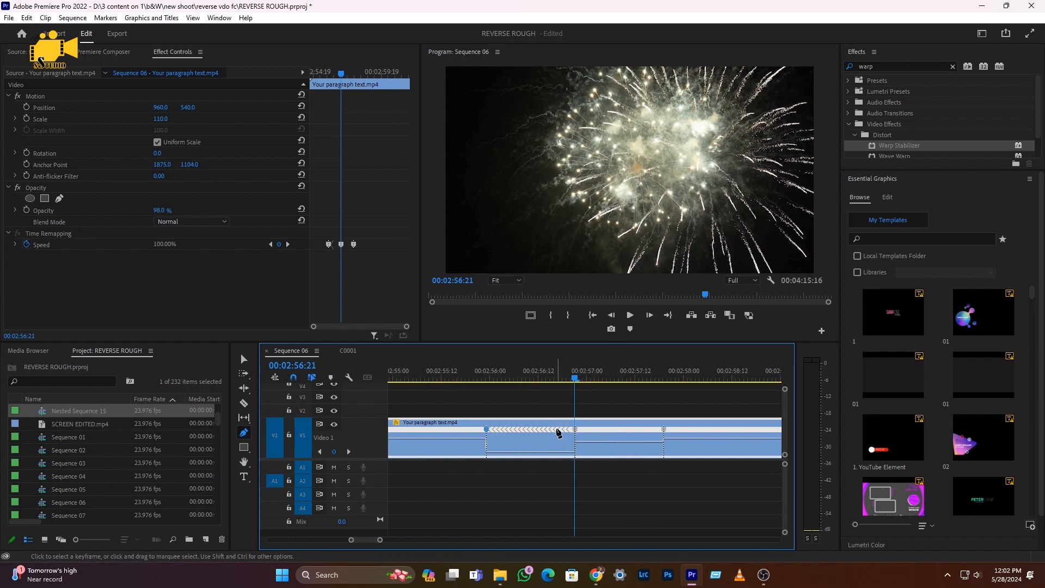
{"action": "scroll", "coordinate": [688, 437], "scroll_direction": "down", "scroll_amount": 3, "text": "alt"}
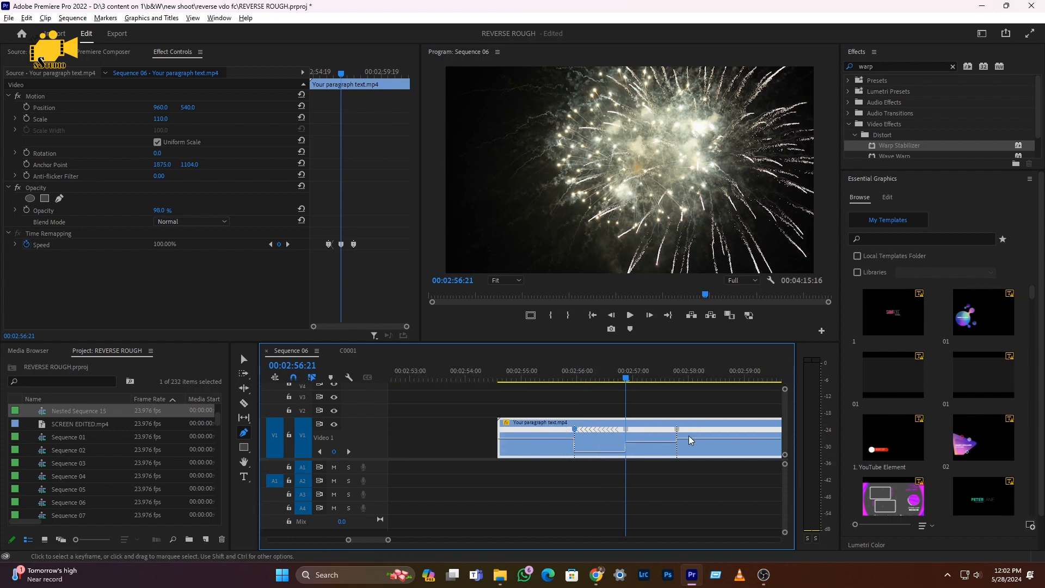
{"action": "left_click", "coordinate": [559, 382]}
{"action": "key", "text": "space"}
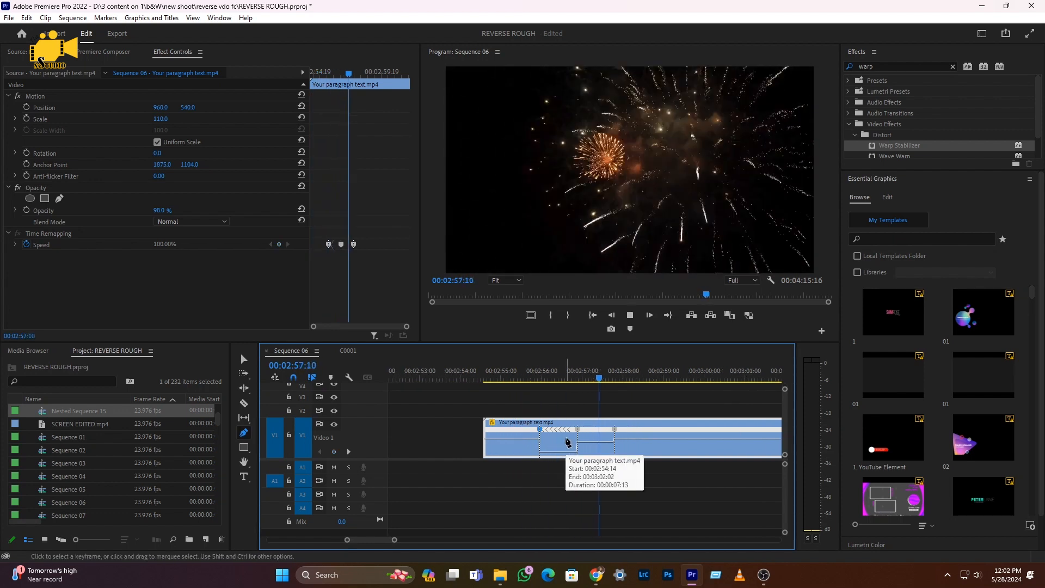
{"action": "key", "text": "space"}
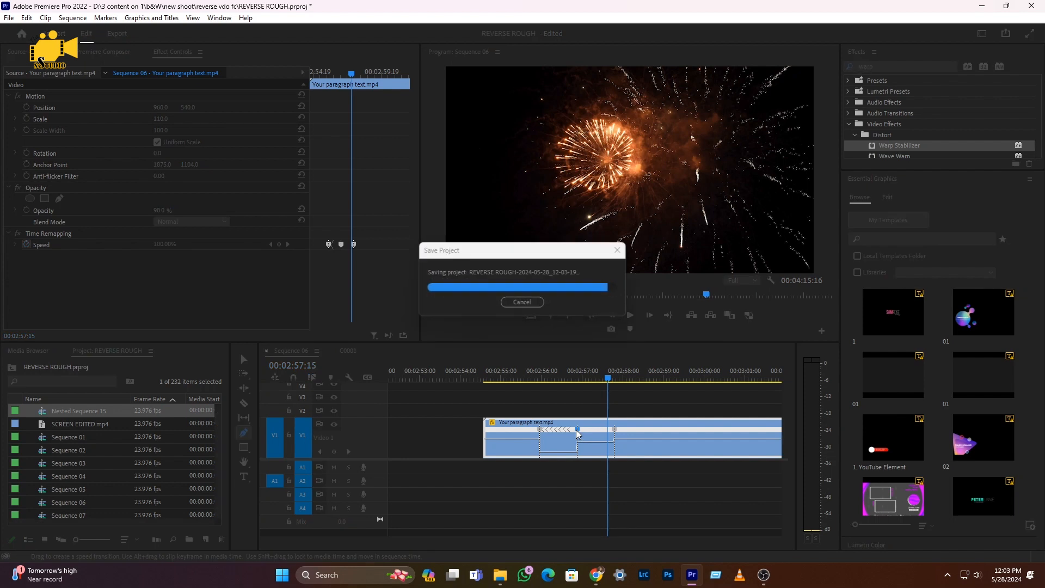
Create a second reverse section from the middle speed keyframe to about 00:02:58:03 and play the clip
{"action": "mouse_move", "coordinate": [588, 434]}
{"action": "left_mouse_down"}
{"action": "mouse_move", "coordinate": [628, 431]}
{"action": "mouse_move", "coordinate": [583, 436]}
{"action": "mouse_move", "coordinate": [606, 434]}
{"action": "left_mouse_up"}
{"action": "left_click", "coordinate": [529, 377]}
{"action": "key", "text": "space"}
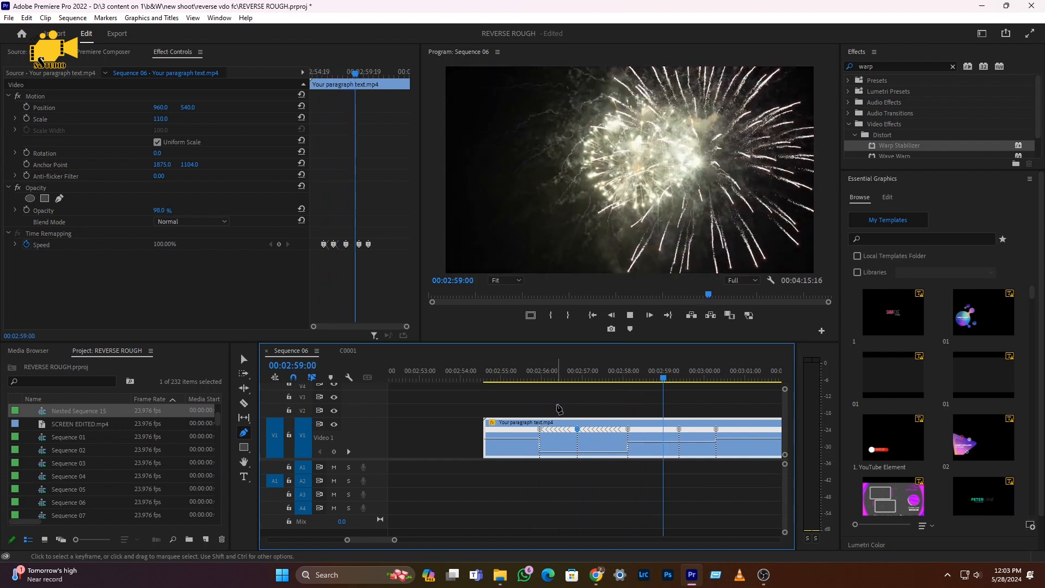
{"action": "key", "text": "minus"}
{"action": "key", "text": "space"}
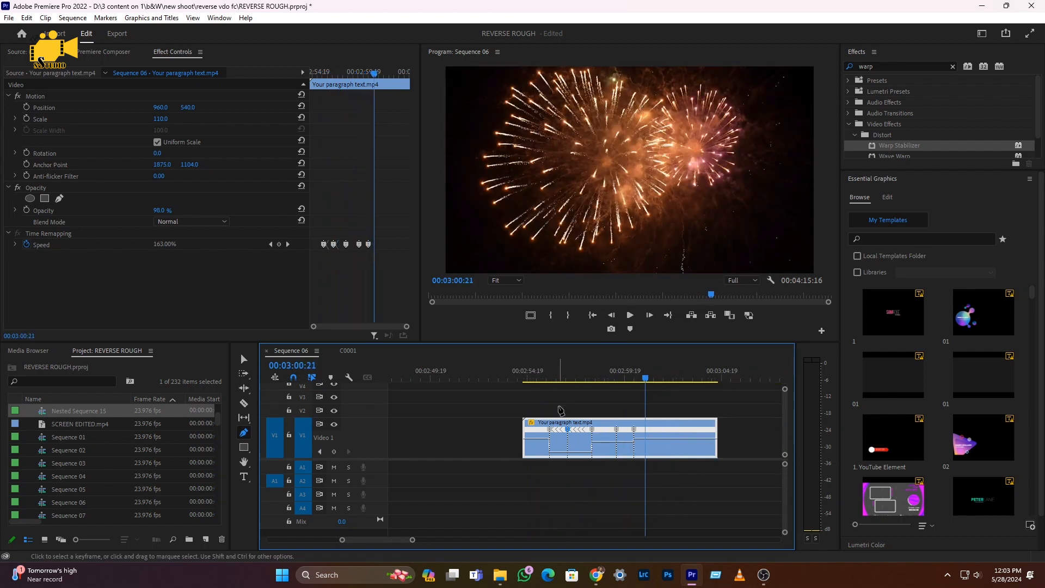
Go to the 14 trailer.mp4 clips near the end of the sequence and play them from 00:04:10:16
{"action": "key", "text": "minus"}
{"action": "key", "text": "minus"}
{"action": "key", "text": "minus"}
{"action": "key", "text": "minus"}
{"action": "key", "text": "minus"}
{"action": "key", "text": "minus"}
{"action": "key", "text": "minus"}
{"action": "key", "text": "equal"}
{"action": "key", "text": "equal"}
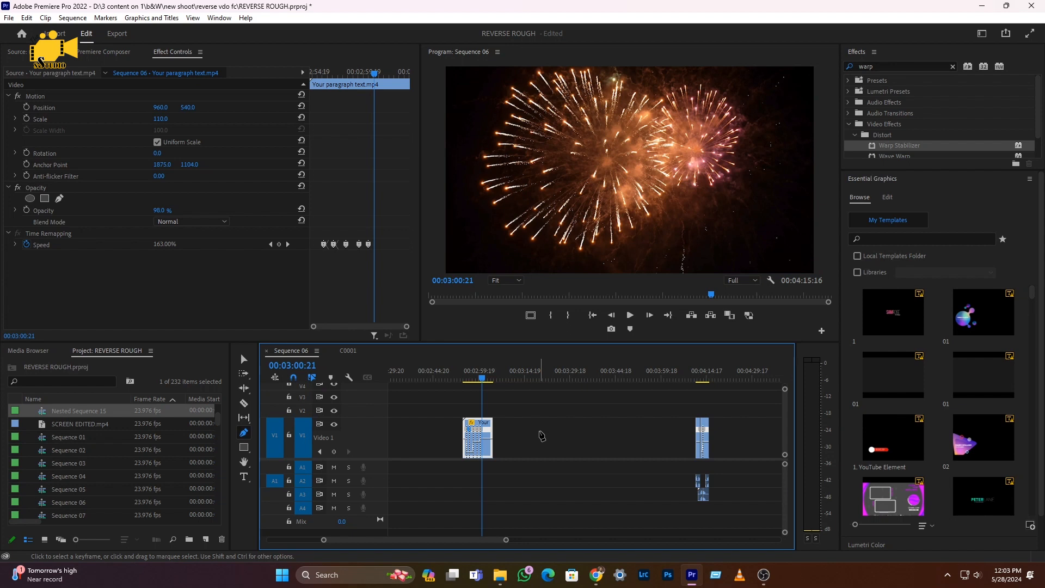
{"action": "left_click", "coordinate": [691, 378]}
{"action": "scroll", "coordinate": [667, 437], "scroll_direction": "down", "scroll_amount": 2}
{"action": "key", "text": "equal"}
{"action": "key", "text": "equal"}
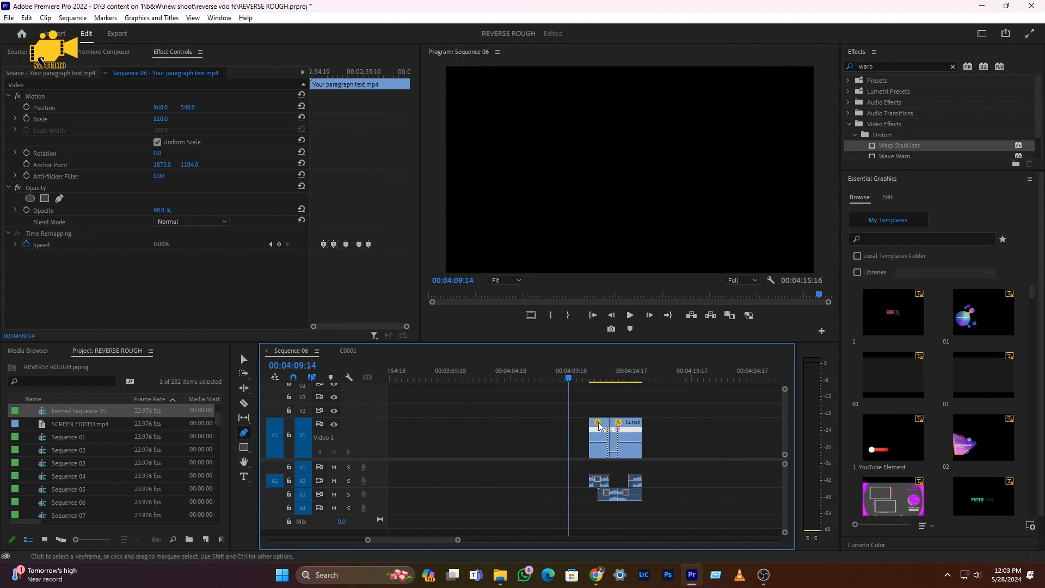
{"action": "left_click", "coordinate": [583, 378]}
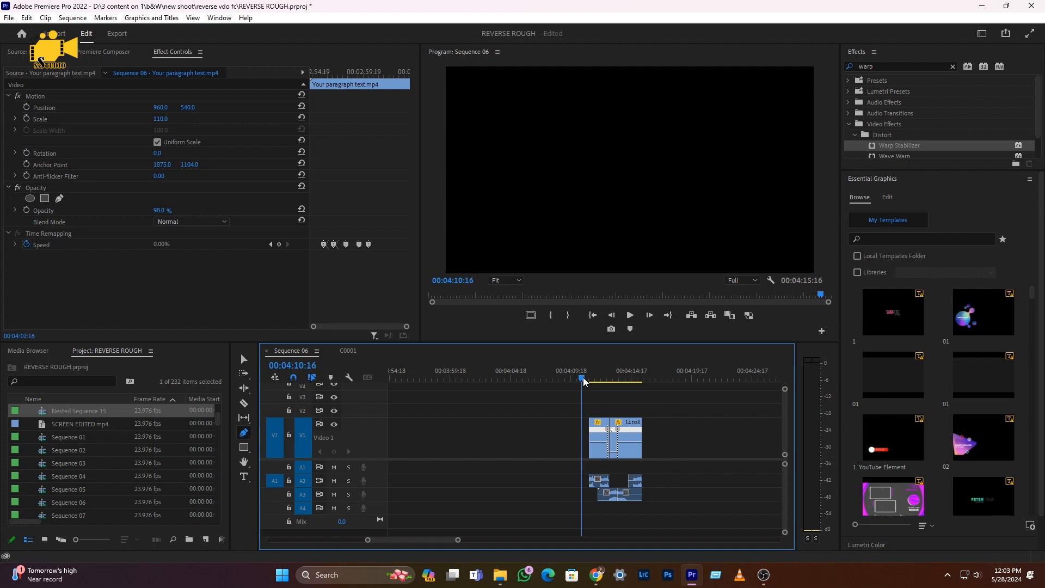
{"action": "scroll", "coordinate": [567, 461], "scroll_direction": "down", "scroll_amount": 2}
{"action": "key", "text": "space"}
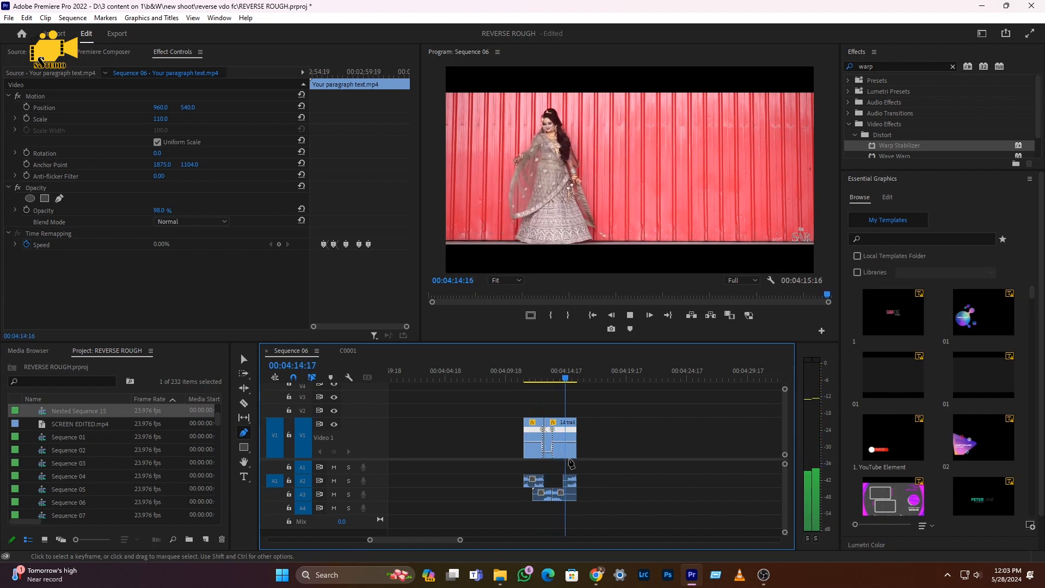
Return to the start of the trailer clips and move the playhead to 00:04:12:21, near their cut
{"action": "left_click", "coordinate": [522, 376]}
{"action": "key", "text": "="}
{"action": "left_click", "coordinate": [535, 380]}
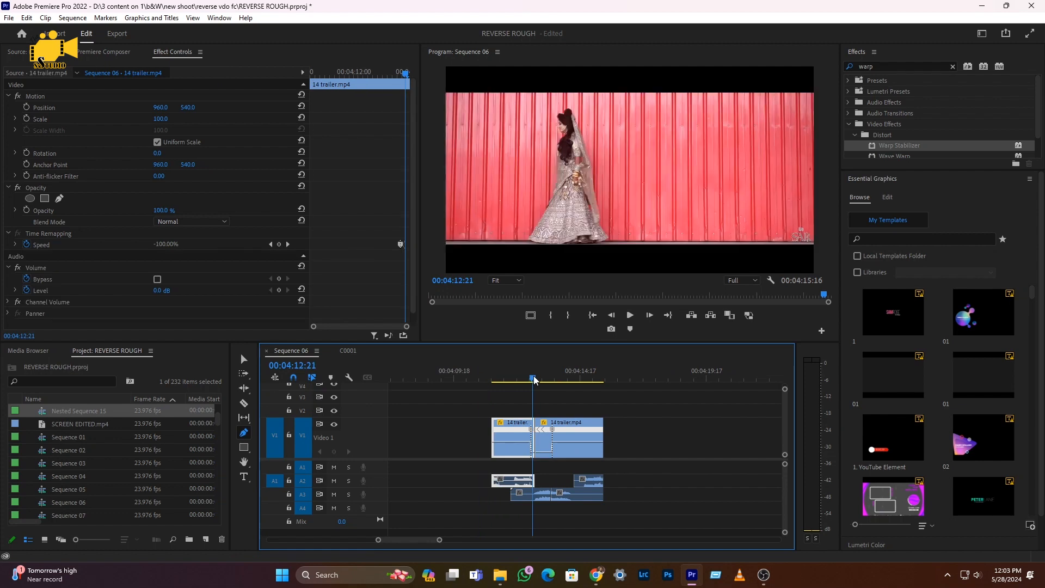